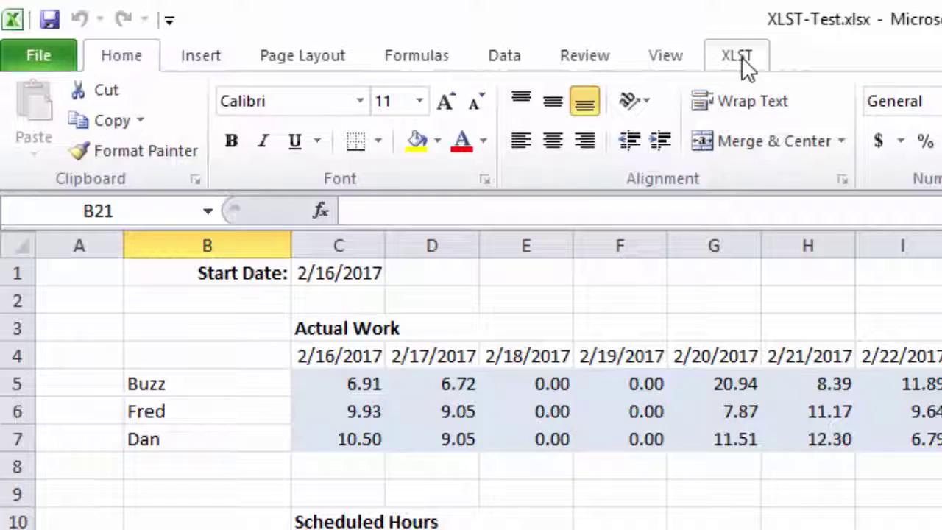
# Examine the XLST add-in's Standard Time database connection settings and close them without changes
pyautogui.click(743, 60)
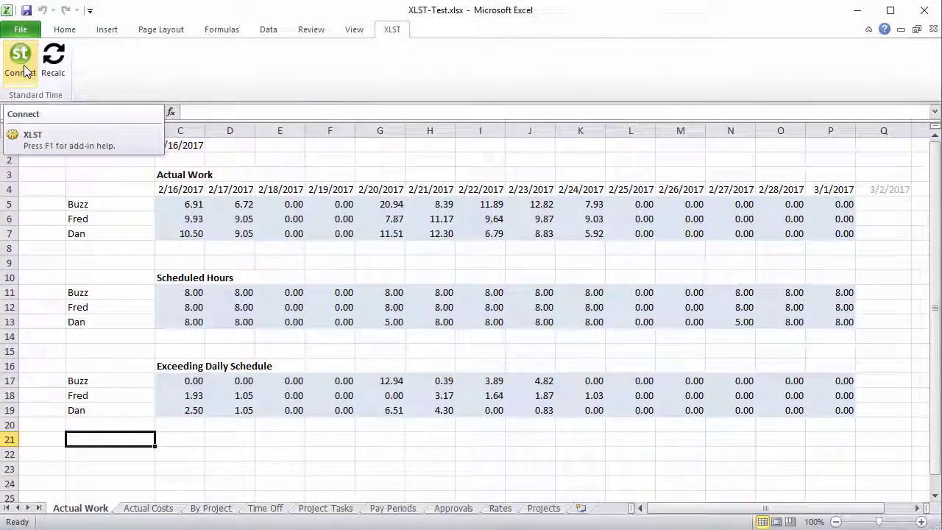
pyautogui.click(24, 70)
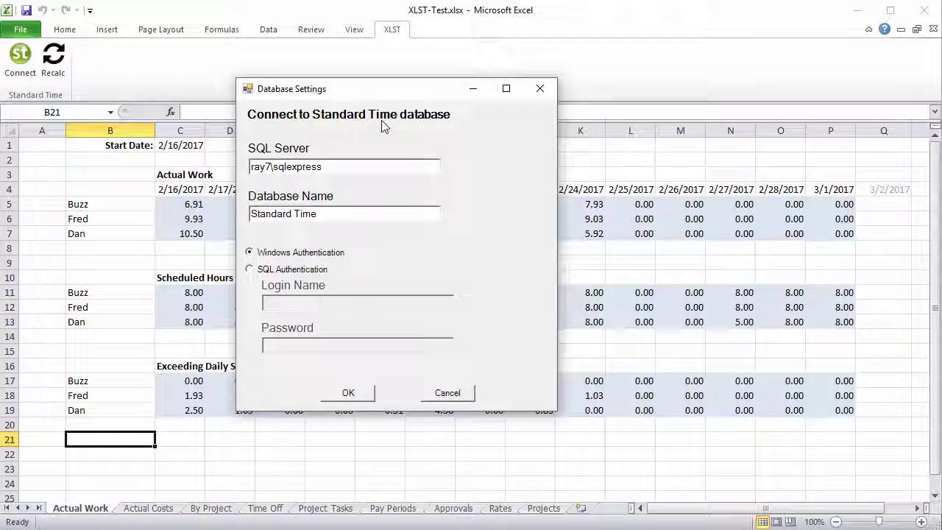
pyautogui.click(448, 392)
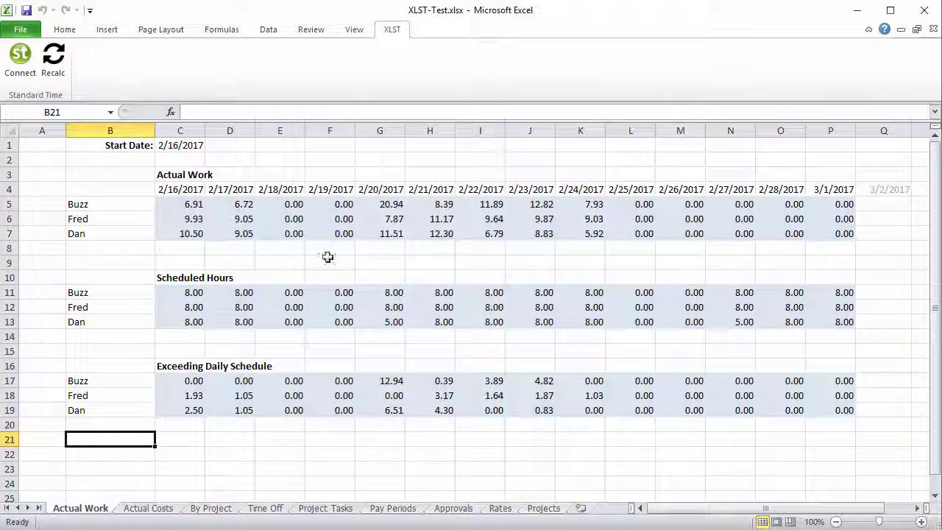
pyautogui.click(65, 31)
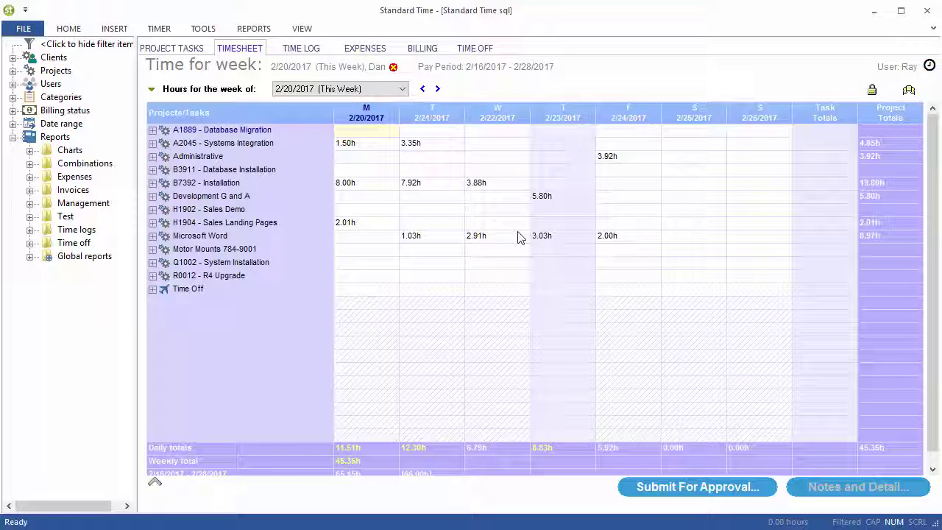
# In Standard Time, look through the project tasks, expenses, billing and time off views, and return to the timesheet
pyautogui.click(171, 48)
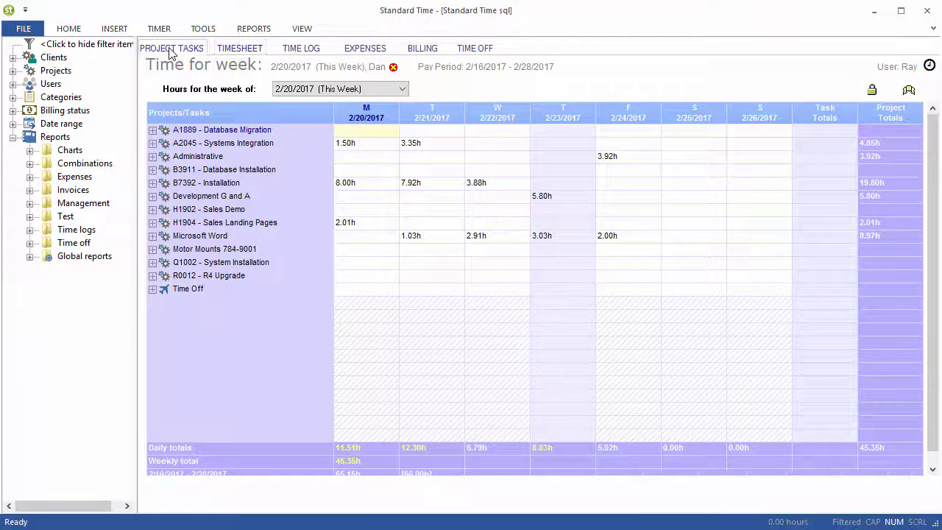
pyautogui.click(367, 50)
pyautogui.click(419, 52)
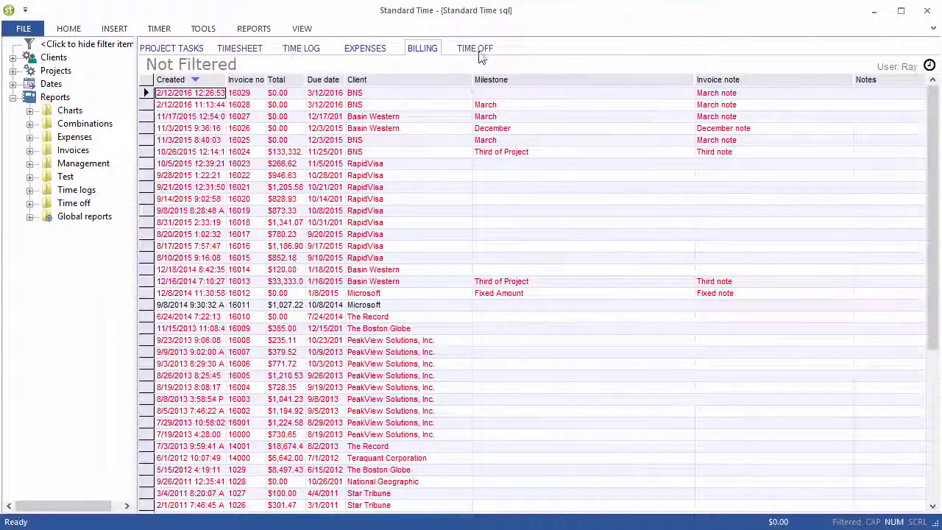
pyautogui.click(478, 53)
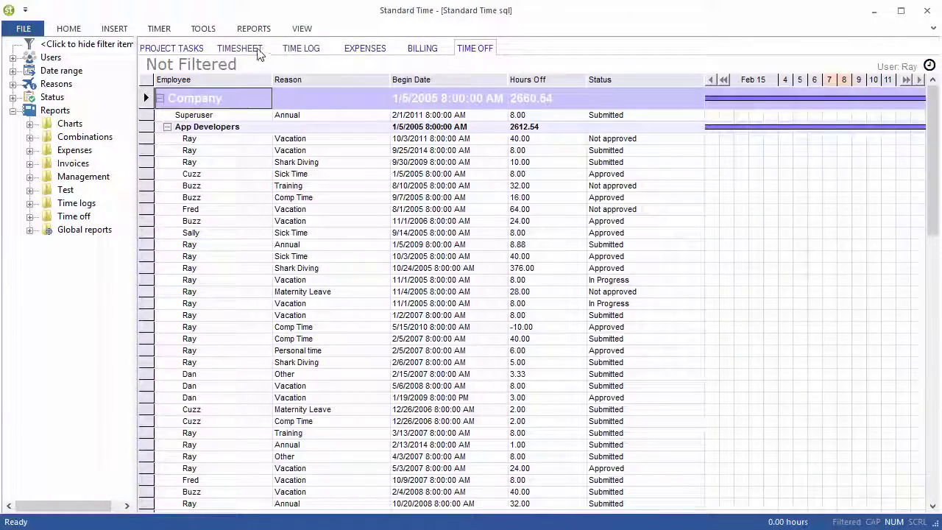
pyautogui.click(243, 50)
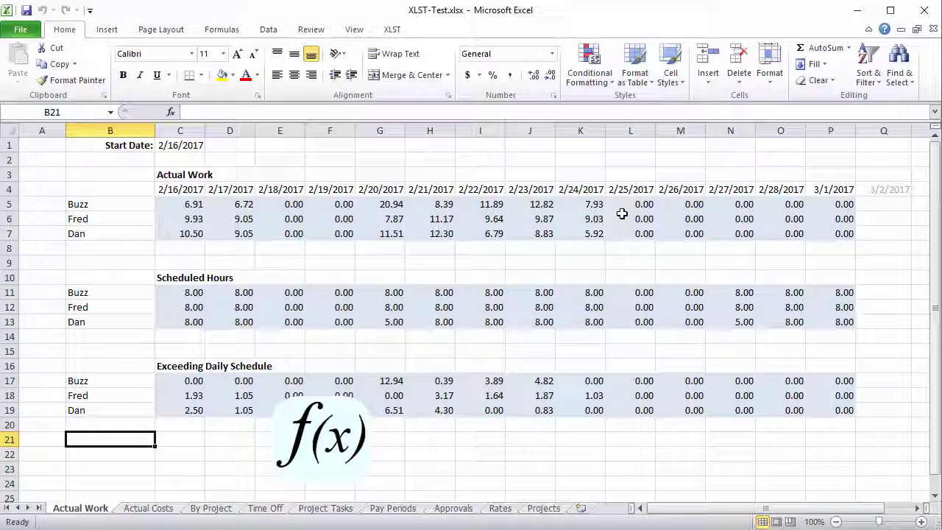
# In the XLST-Test.xlsx workbook in Excel, view the Actual Costs, By Project and Time Off sheets and return to Actual Work
pyautogui.click(159, 513)
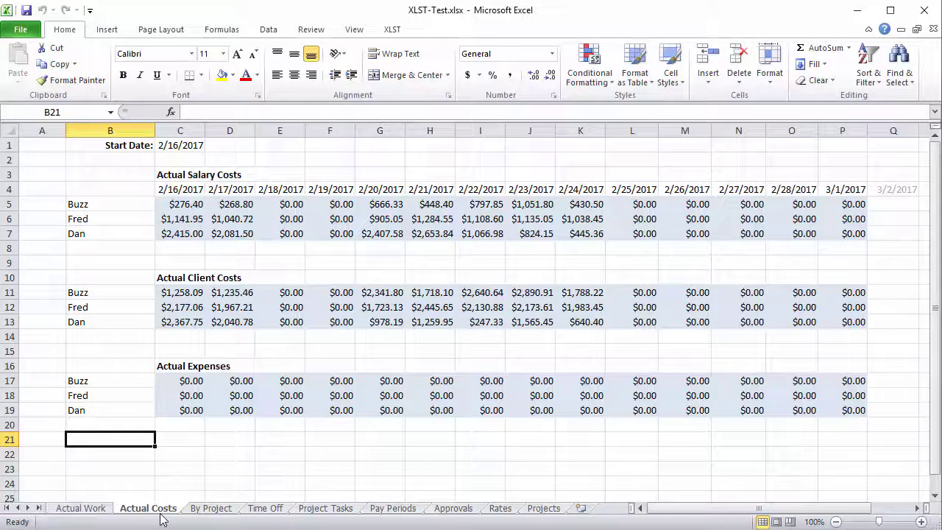
pyautogui.click(199, 511)
pyautogui.click(259, 512)
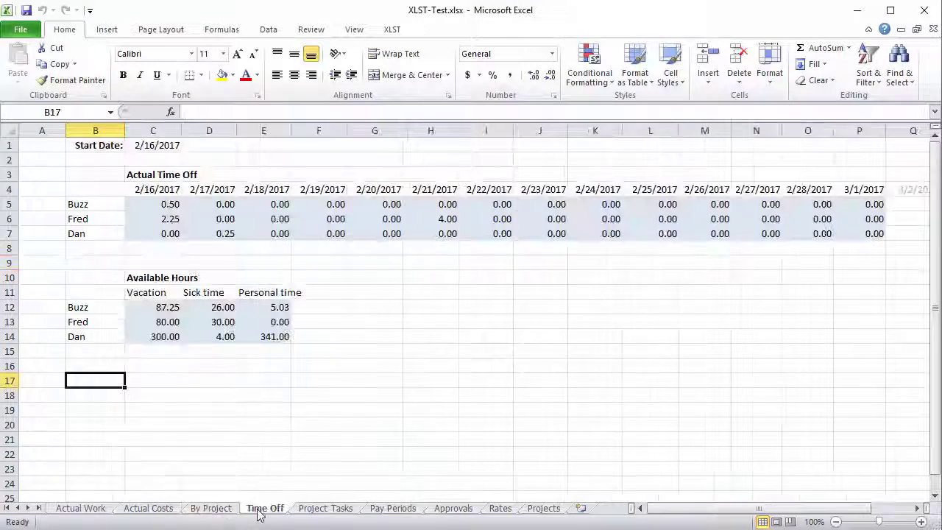
pyautogui.click(83, 512)
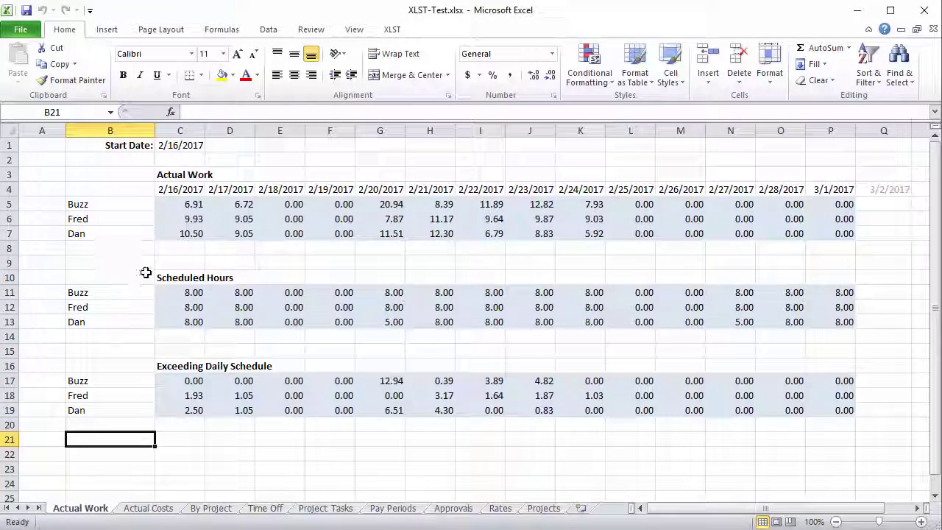
# Examine all arguments of the XLSTActualWork function in cell C5, from Employee to Task, and close them without changes
pyautogui.click(180, 206)
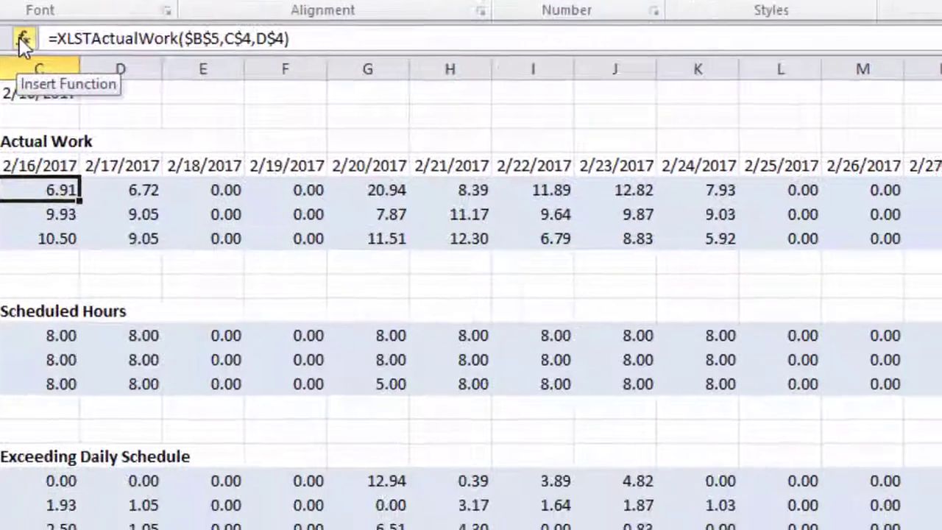
pyautogui.click(23, 40)
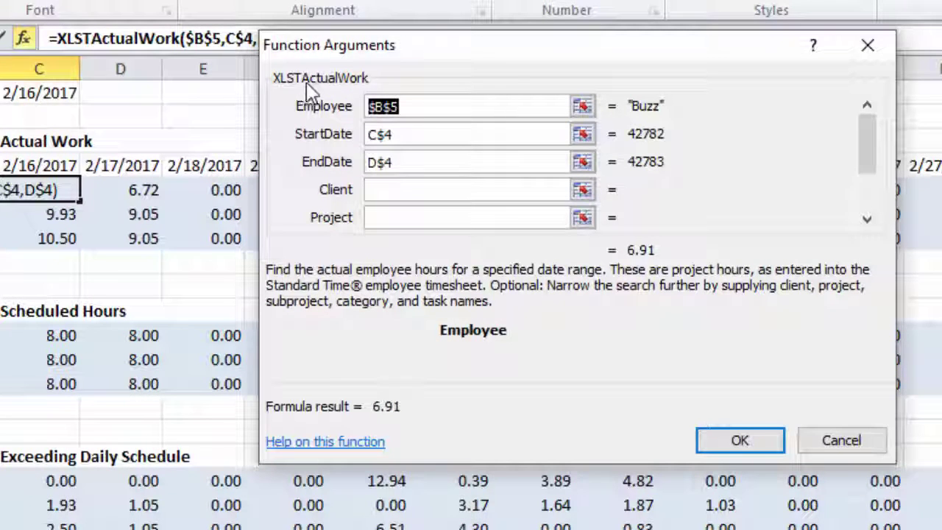
pyautogui.click(866, 220)
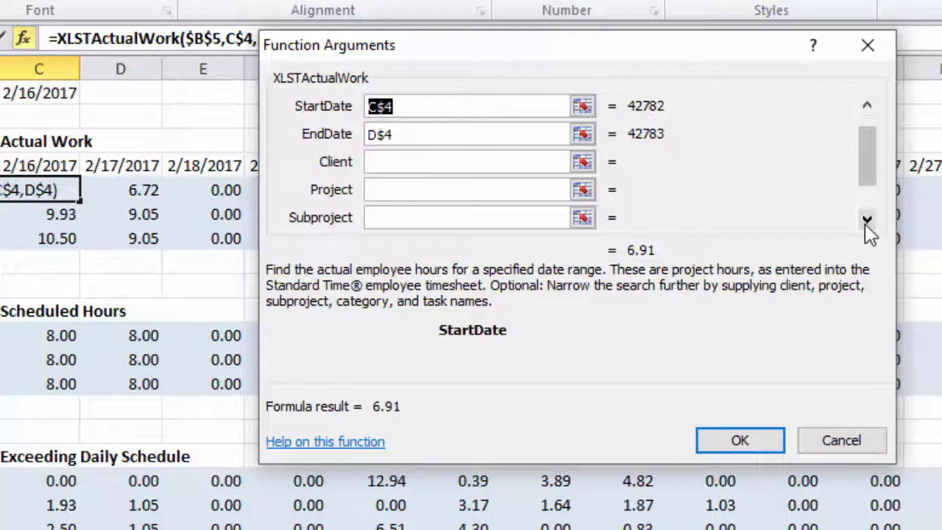
pyautogui.click(866, 220)
pyautogui.click(866, 220)
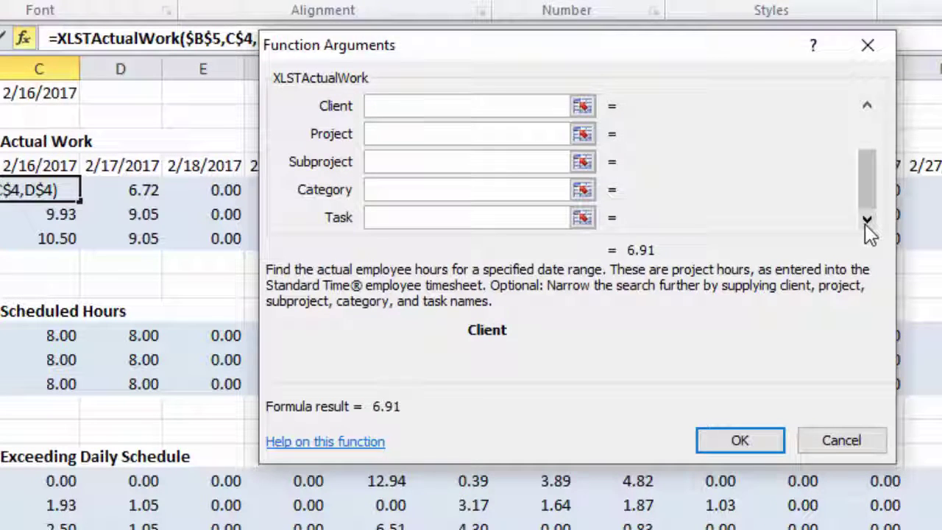
pyautogui.moveTo(868, 192); pyautogui.dragTo(862, 141)
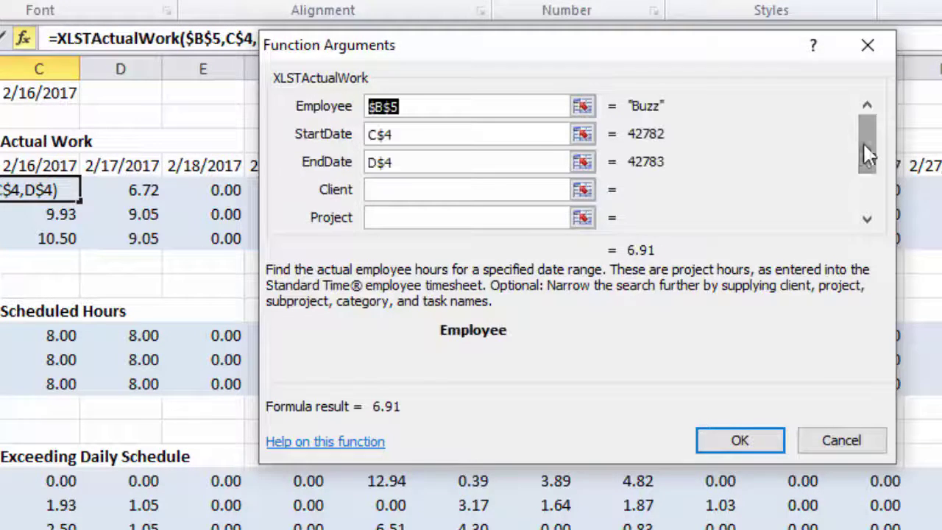
pyautogui.click(841, 440)
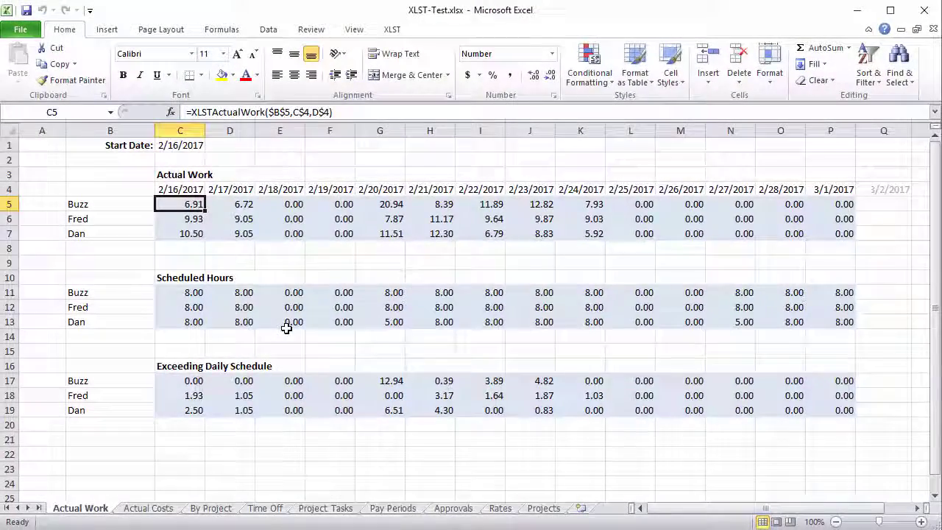
# Browse the cost, project and time off sheets once more, ending on the Actual Work sheet
pyautogui.click(168, 513)
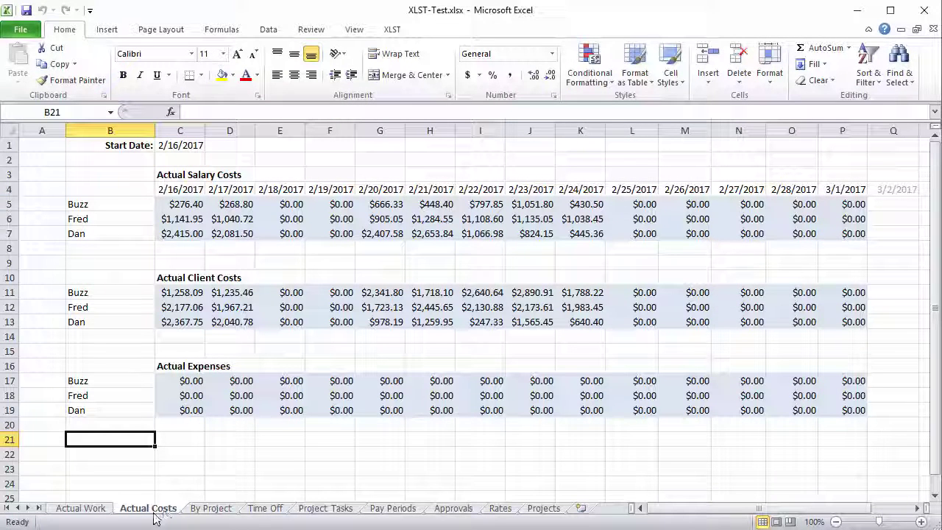
pyautogui.click(213, 509)
pyautogui.click(265, 509)
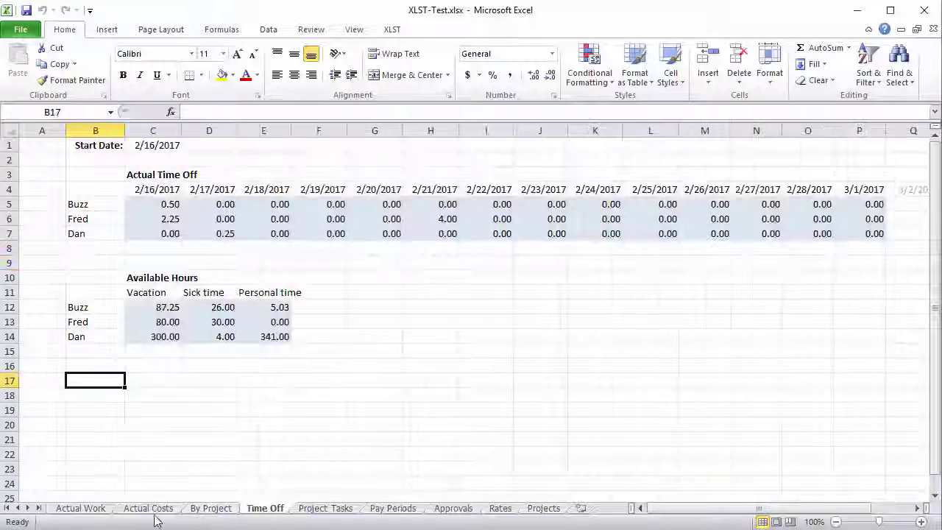
pyautogui.click(78, 508)
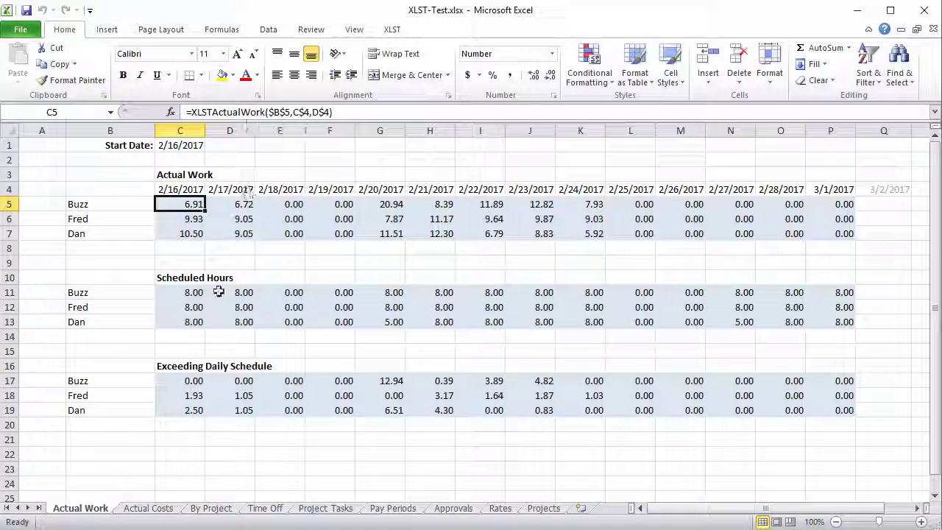
# Inspect the formulas in the first Scheduled Hours and Exceeding Daily Schedule cells, C11 and C17
pyautogui.click(193, 293)
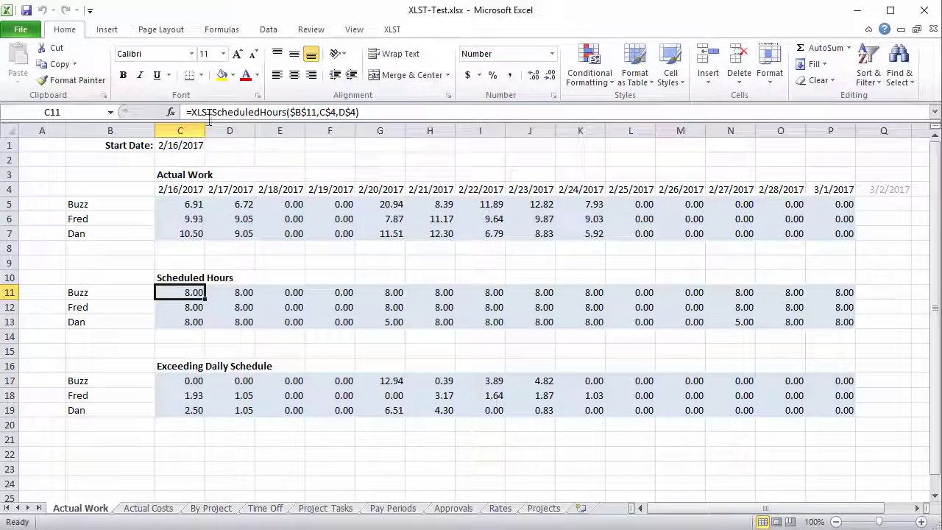
pyautogui.click(193, 380)
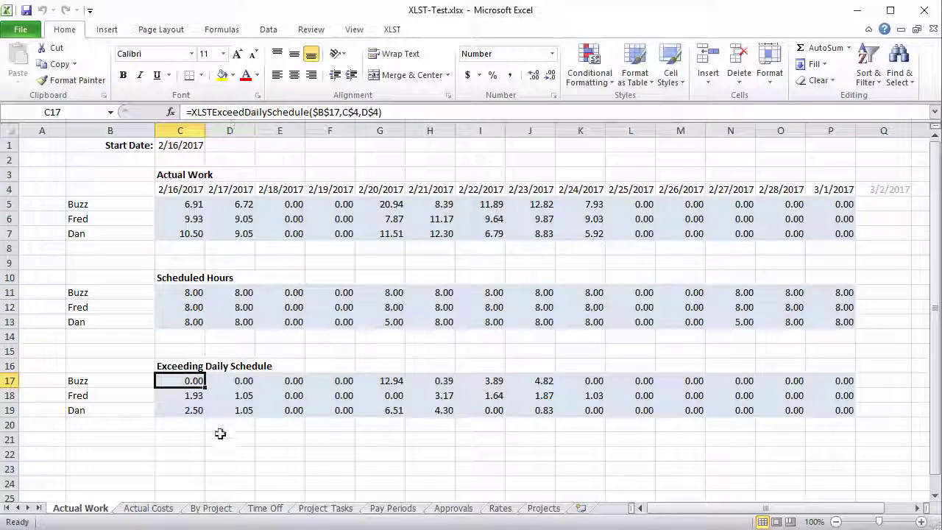
pyautogui.click(112, 439)
# On the Actual Costs sheet, inspect the salary cost, client cost and expense formulas in cells C5, C11 and C17
pyautogui.click(148, 508)
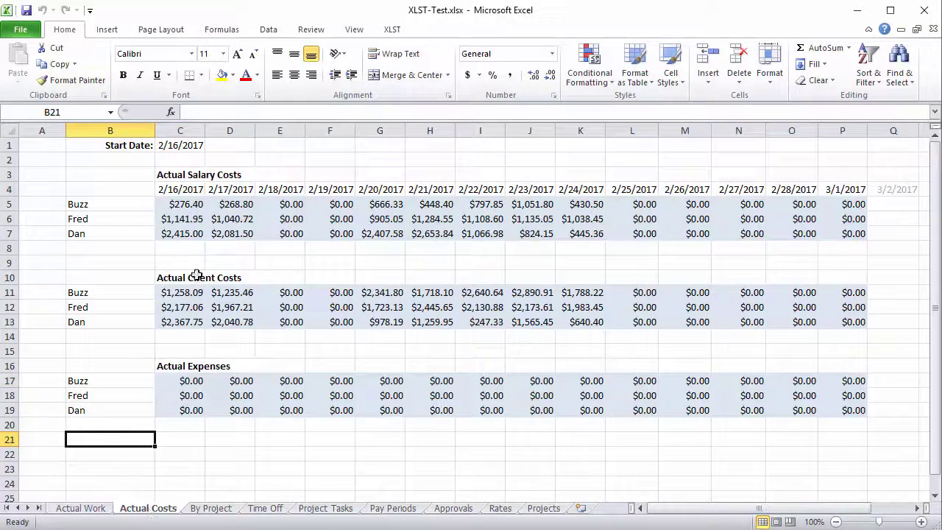
pyautogui.click(200, 207)
pyautogui.click(190, 289)
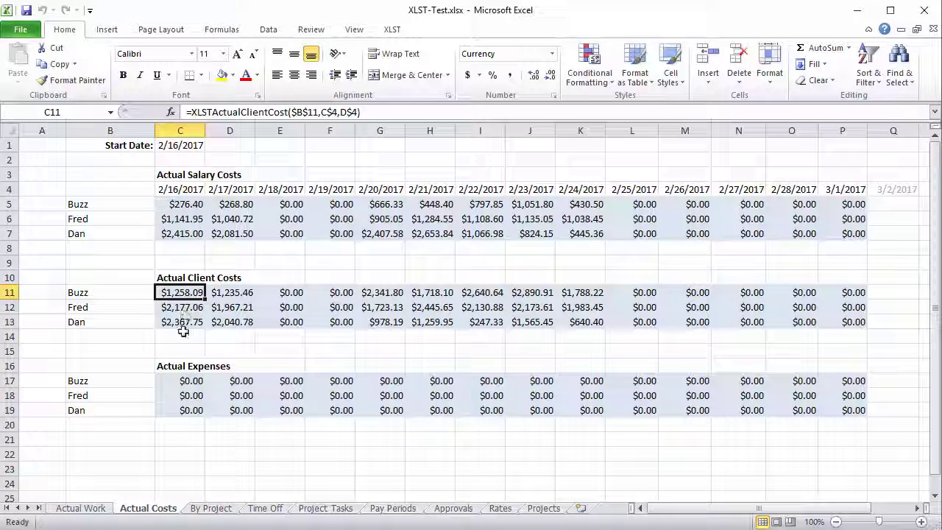
pyautogui.click(173, 378)
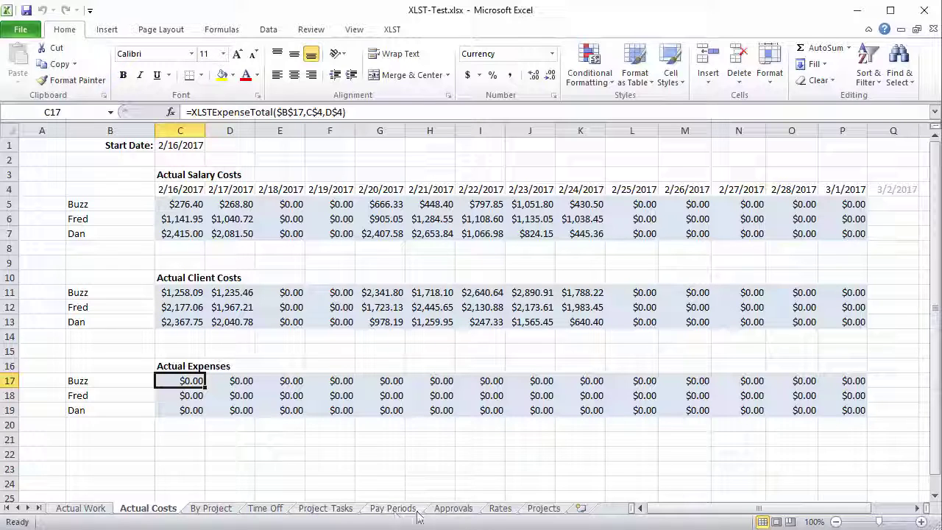
# Return to the Actual Work sheet, review the function arguments of cell C5 and close them without changes
pyautogui.click(80, 507)
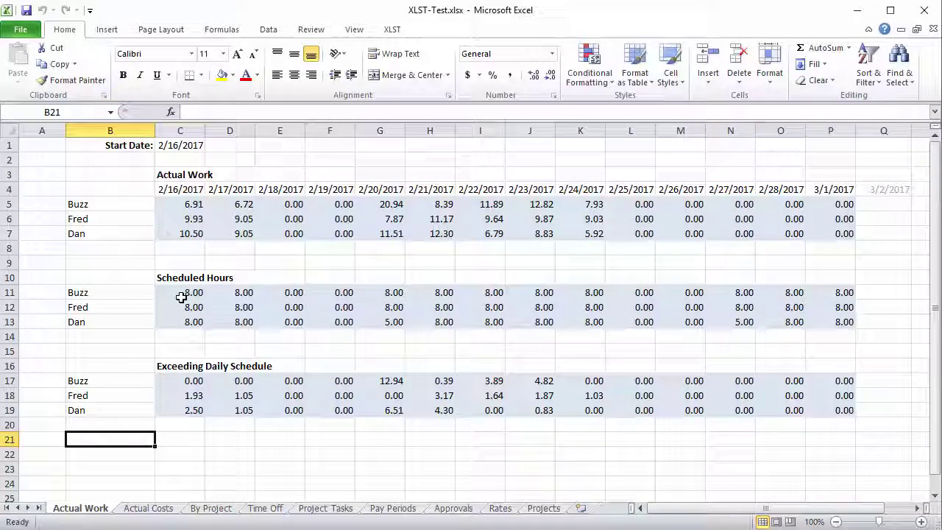
pyautogui.click(190, 203)
pyautogui.click(171, 112)
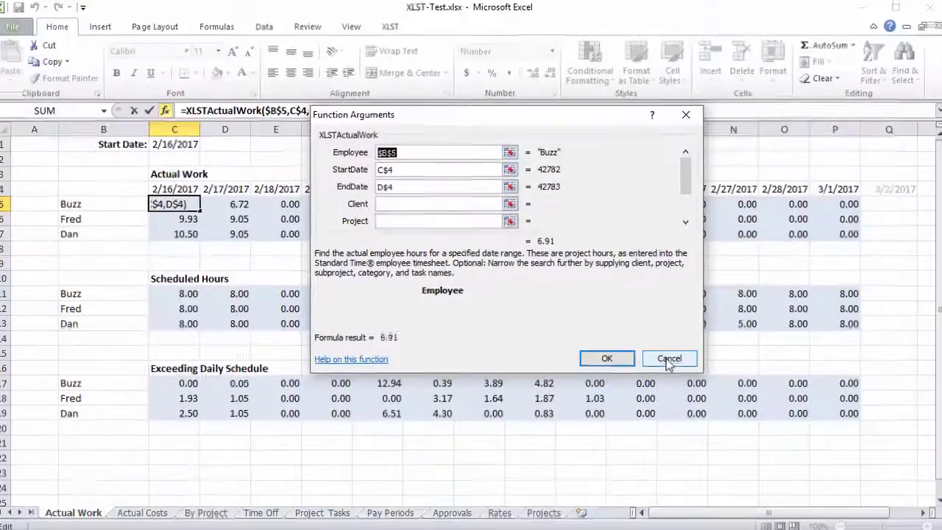
pyautogui.click(780, 485)
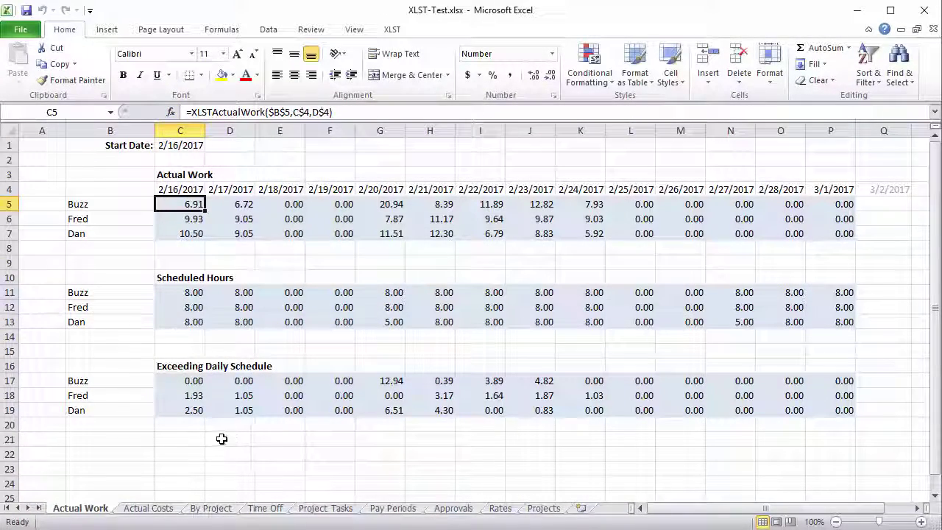
# Start inserting a function in empty cell C21 of Actual Work and list the functions of the XLST category
pyautogui.click(182, 439)
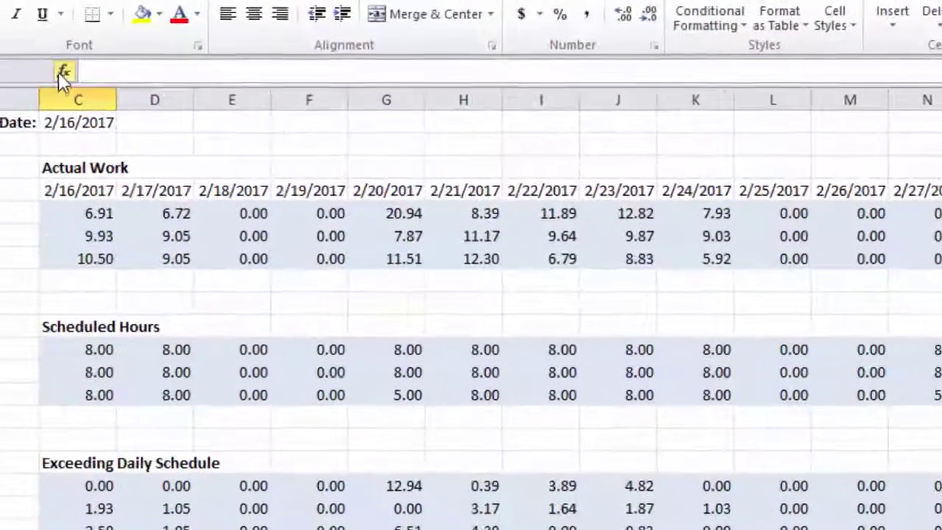
pyautogui.click(171, 112)
pyautogui.click(709, 173)
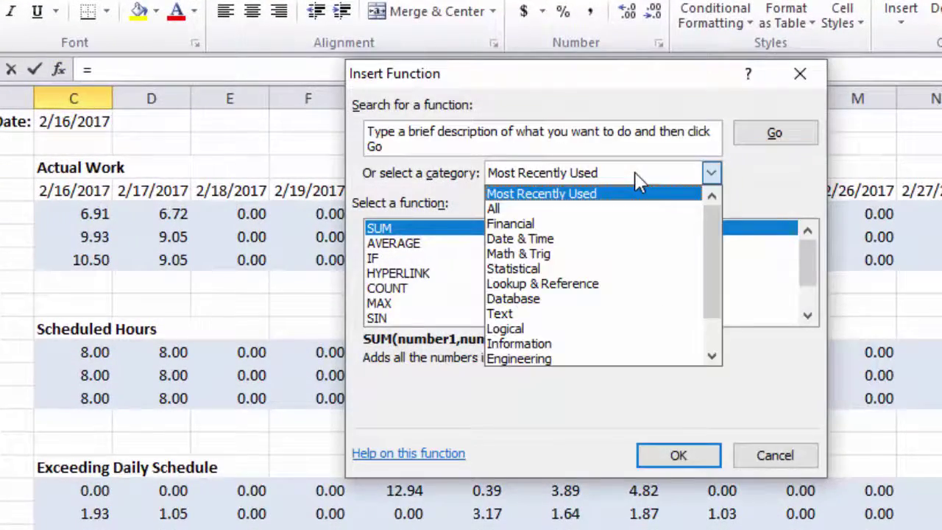
pyautogui.moveTo(711, 208); pyautogui.dragTo(710, 243)
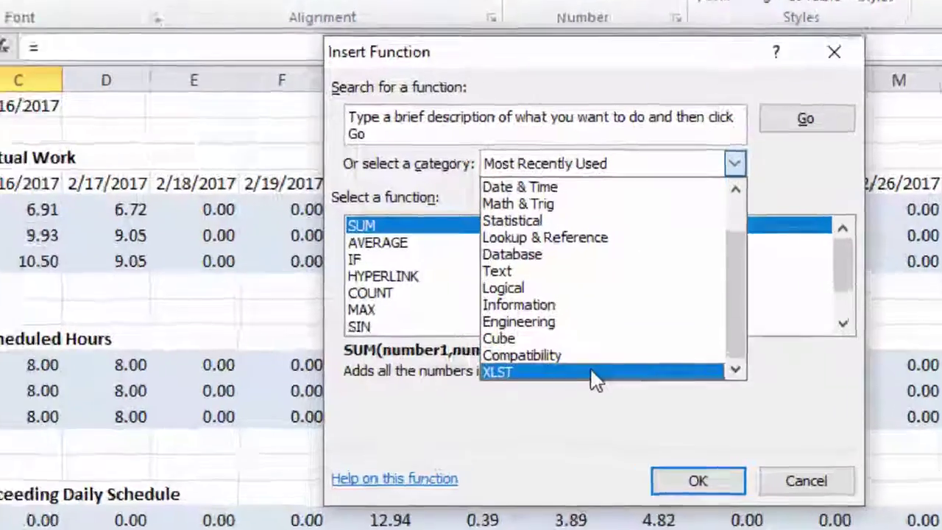
pyautogui.click(586, 361)
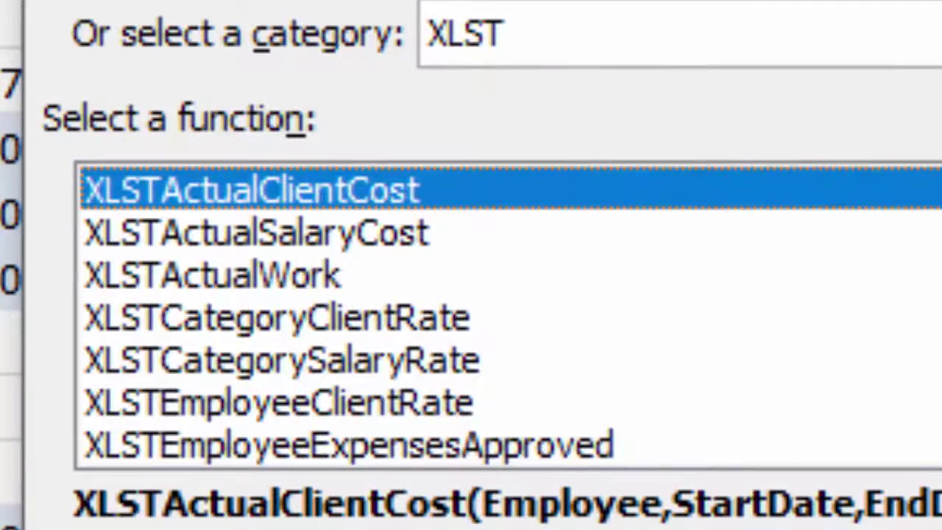
# Choose the XLSTActualWork function for cell C21 and open its arguments for entry
pyautogui.scroll(-5, 508, 317)
pyautogui.scroll(5, 372, 254)
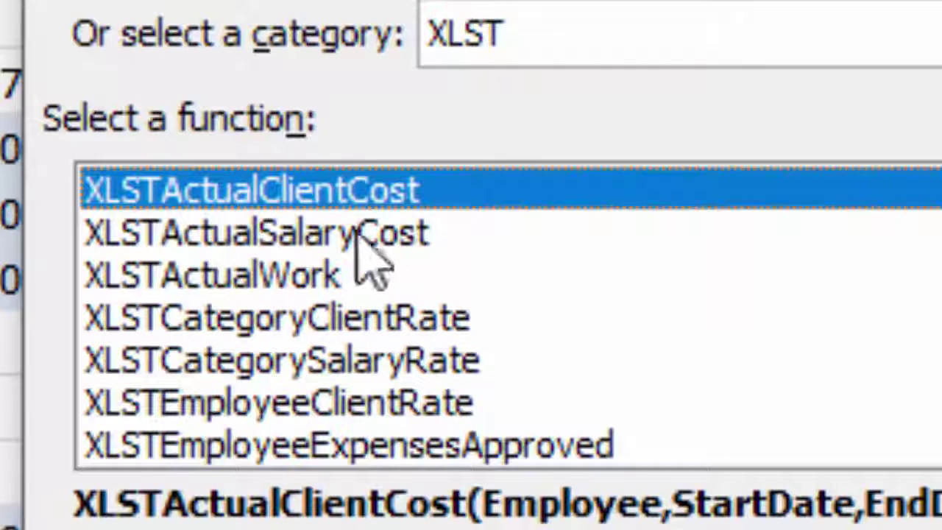
pyautogui.click(352, 279)
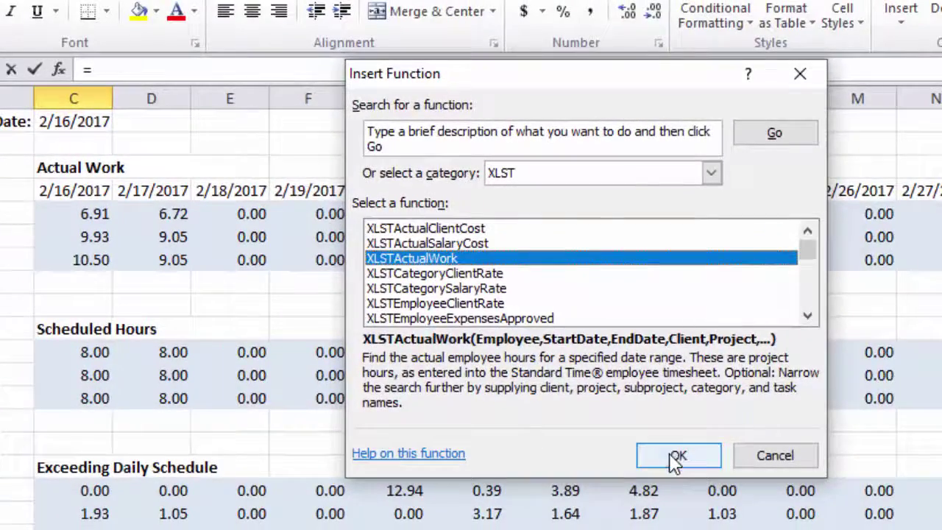
pyautogui.click(677, 454)
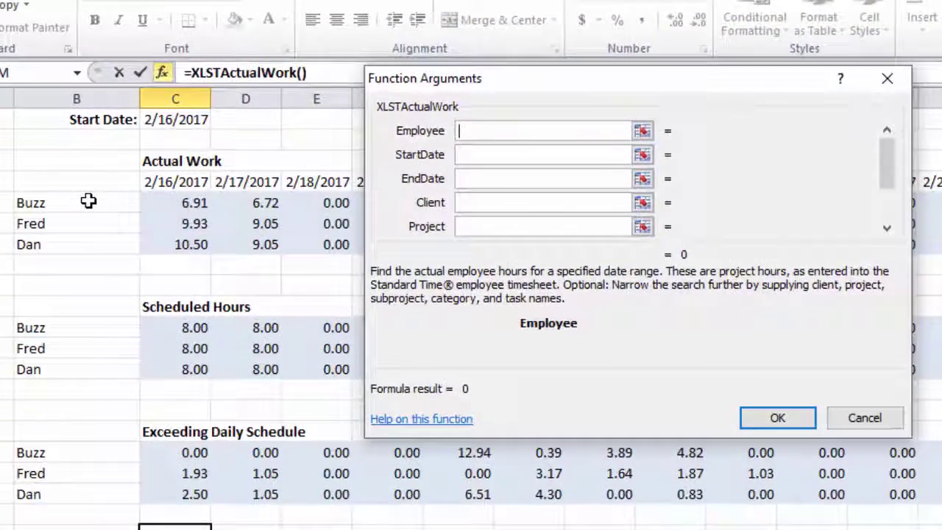
# Fill the XLSTActualWork arguments with B5 as Employee, C4 as StartDate and D4 as EndDate, and enter the function in C21
pyautogui.click(88, 201)
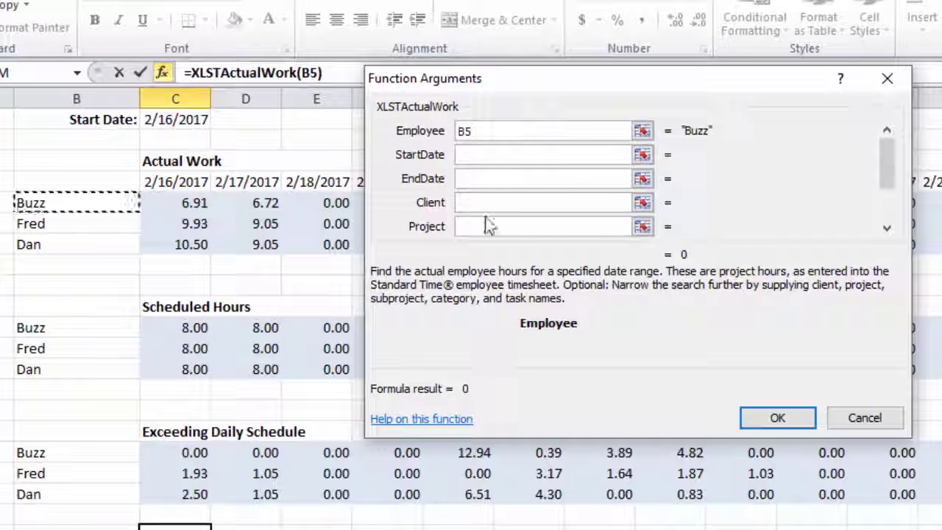
pyautogui.click(544, 154)
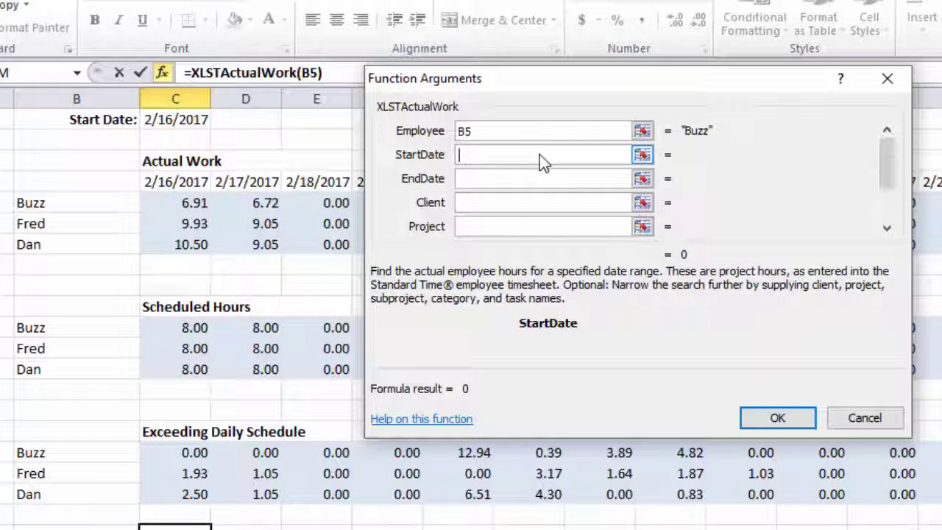
pyautogui.click(192, 181)
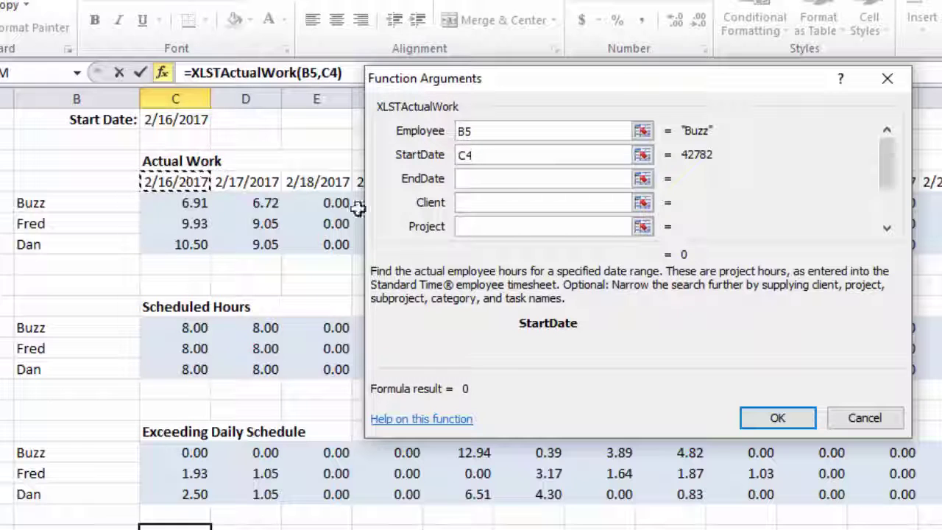
pyautogui.click(466, 178)
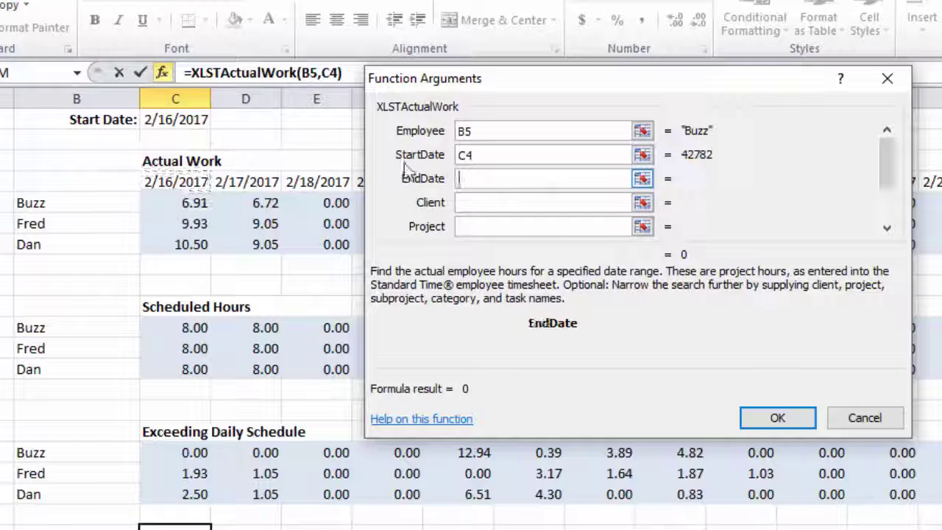
pyautogui.click(254, 182)
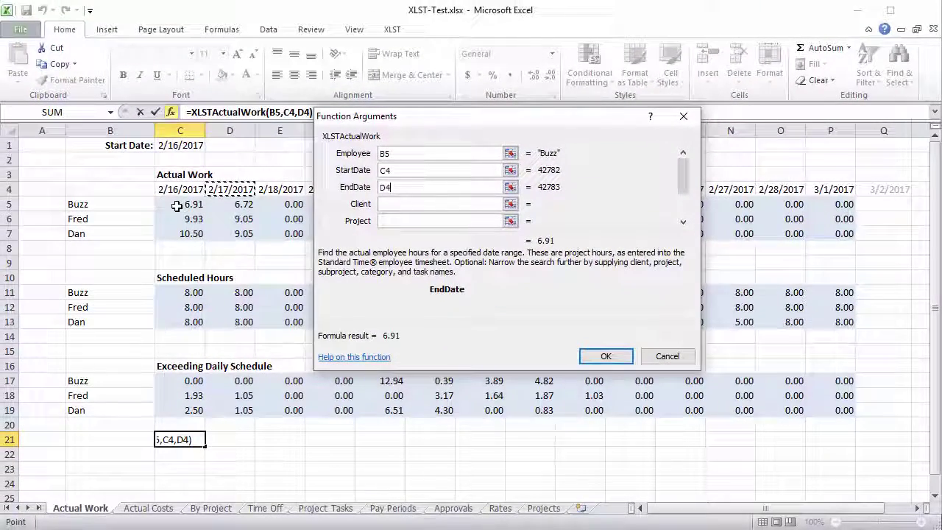
pyautogui.press('Return')
pyautogui.click(125, 460)
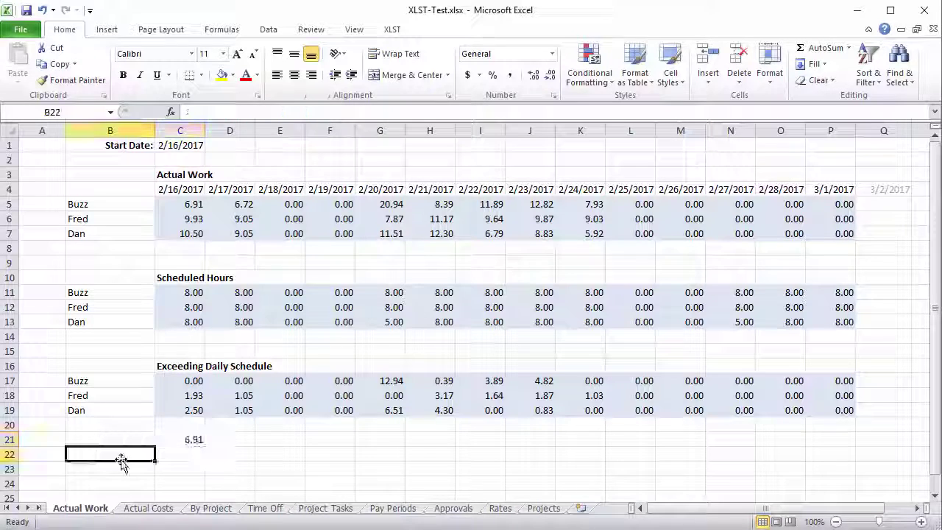
# Compare the new XLSTActualWork formula in cell C21 with the existing one in cell C5
pyautogui.click(167, 437)
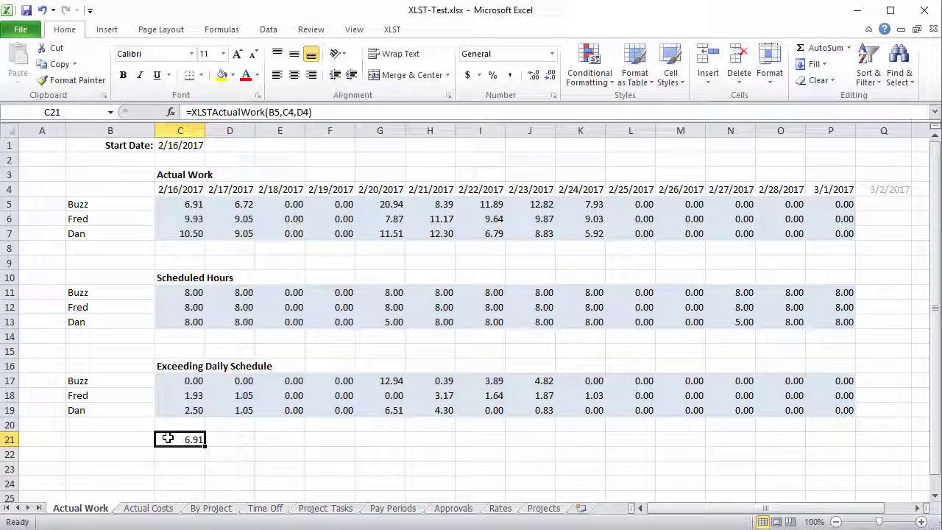
pyautogui.click(178, 205)
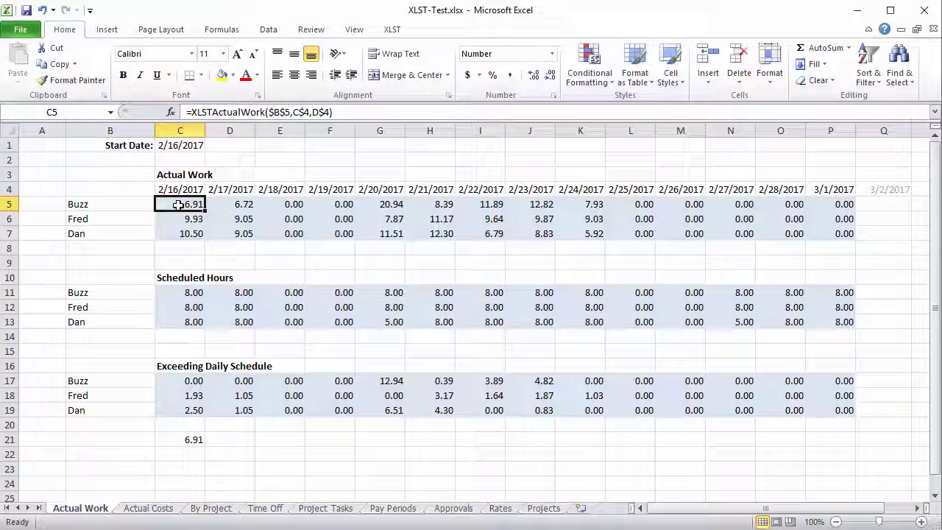
pyautogui.click(183, 439)
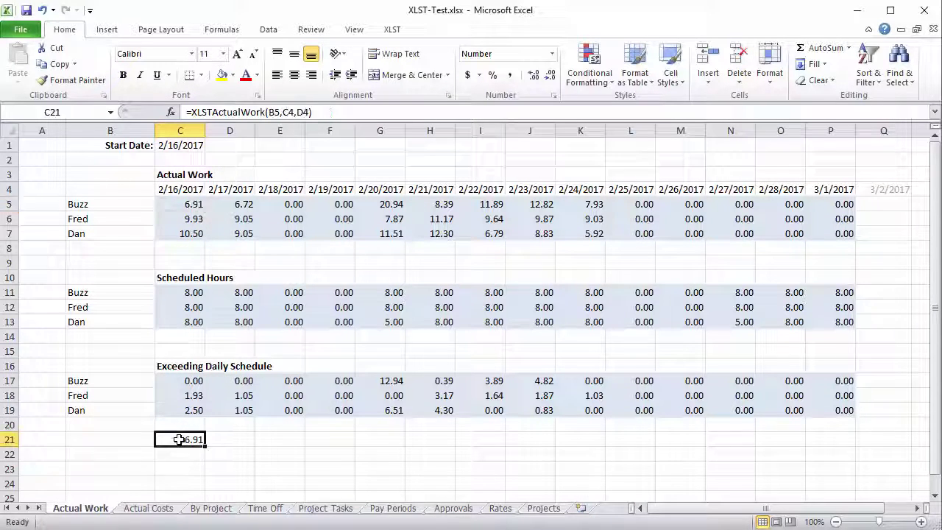
pyautogui.click(240, 439)
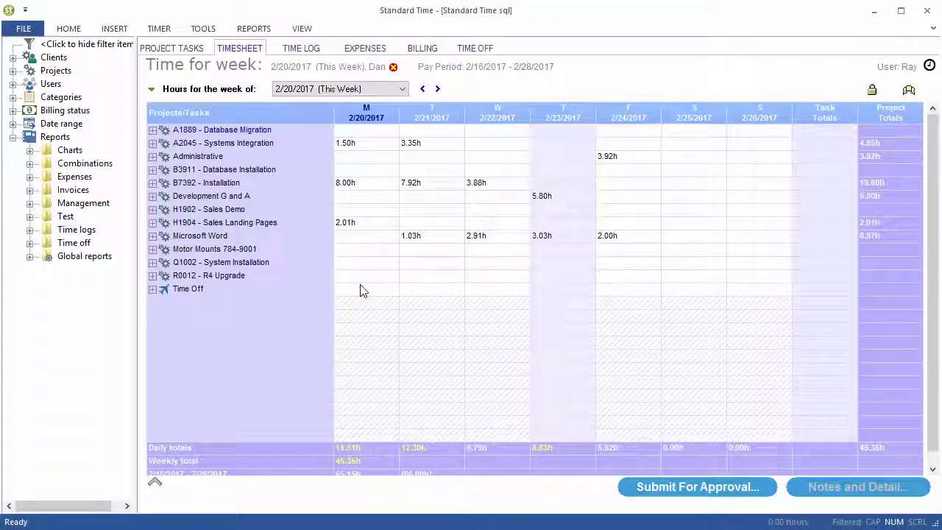
# In Standard Time, look through the project tasks, time log, time off, billing and expenses views, and return to the timesheet
pyautogui.click(197, 50)
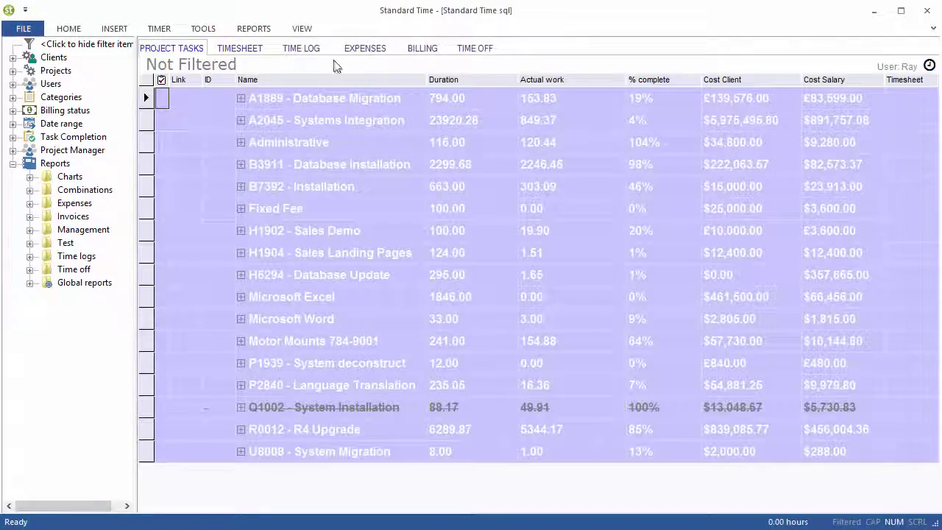
pyautogui.click(312, 51)
pyautogui.click(473, 52)
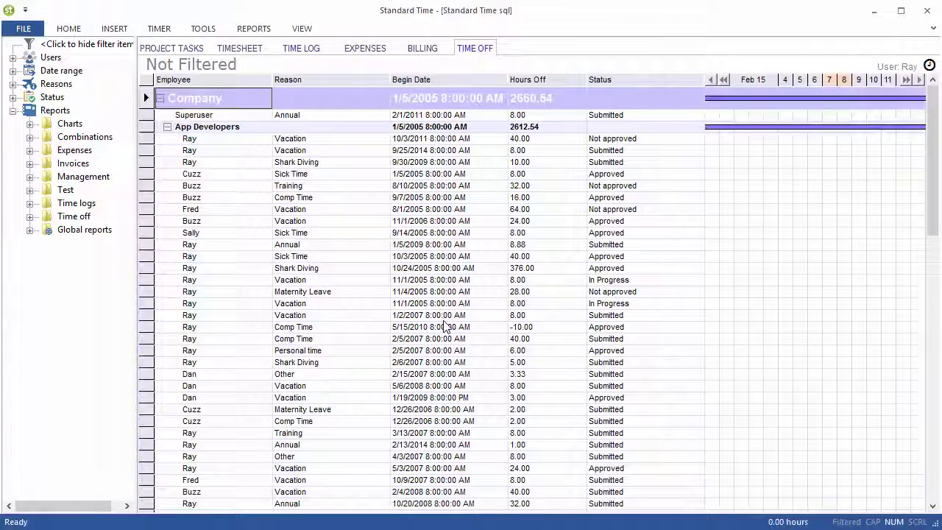
pyautogui.click(415, 50)
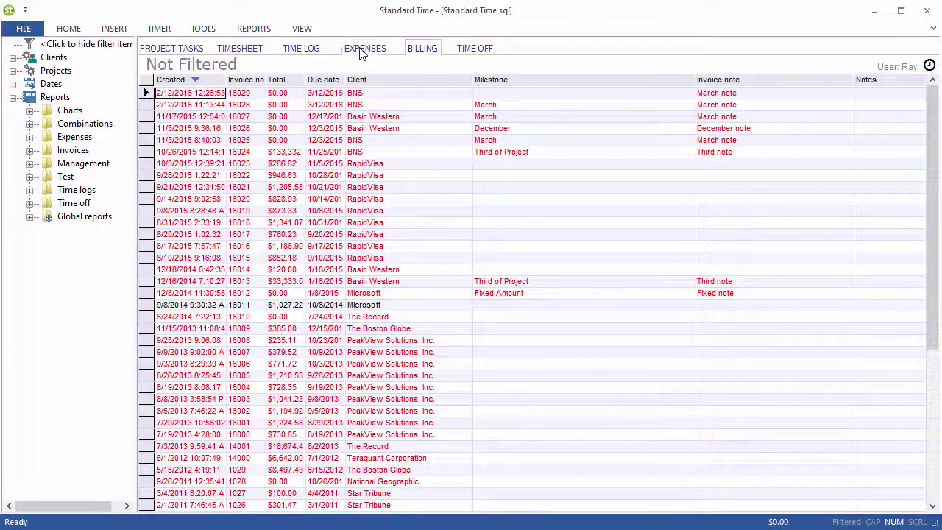
pyautogui.click(363, 49)
pyautogui.click(244, 50)
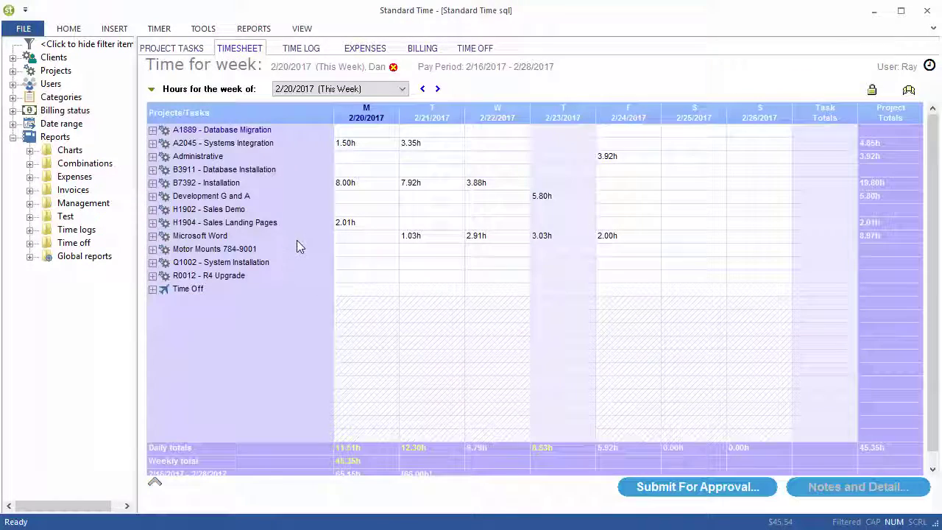